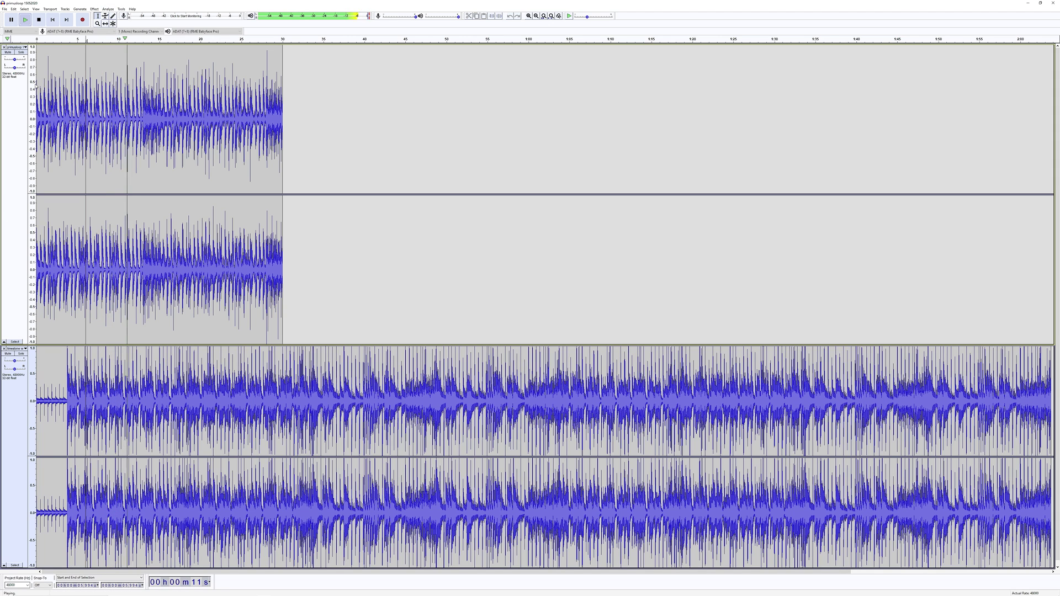
# Step: Show Audacity's Effect menu for the stereo recording
pyautogui.click(95, 8)
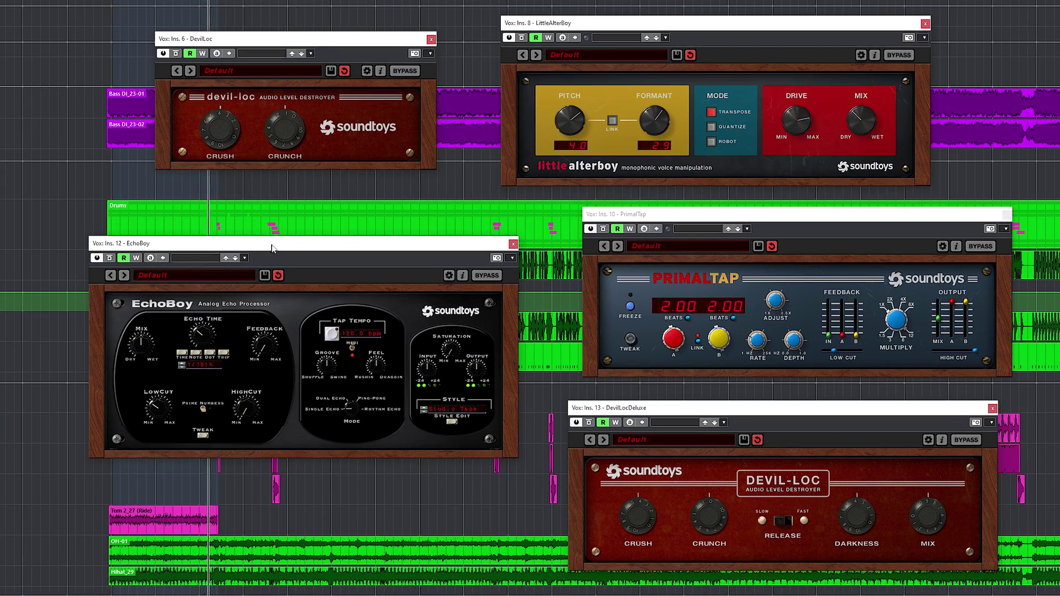
pyautogui.moveTo(273, 248); pyautogui.dragTo(276, 253)
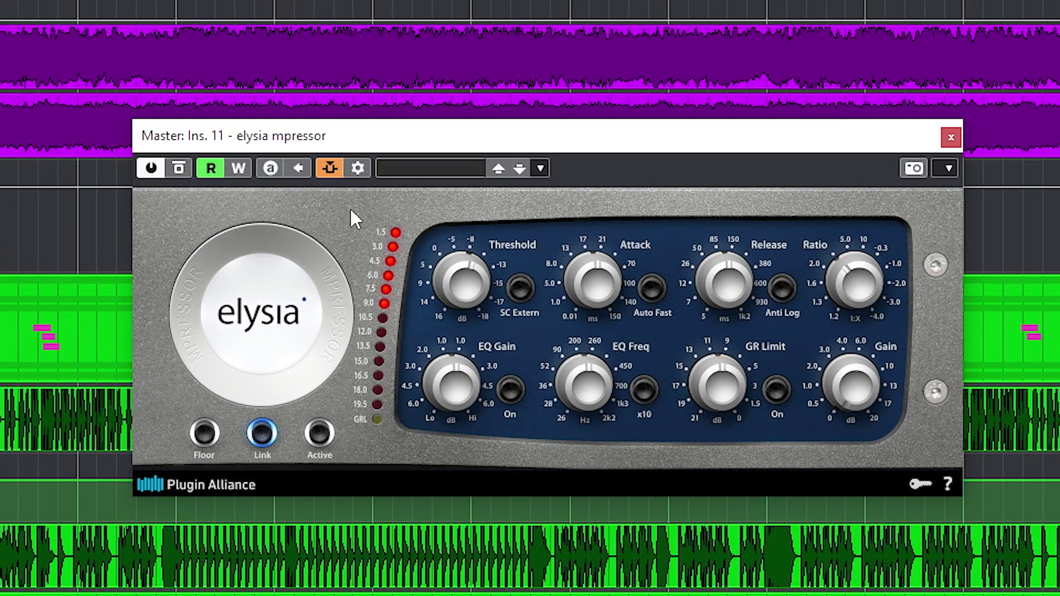
# Step: Route Guitar Jip into the elysia mpressor as a side-chain source
pyautogui.click(329, 168)
pyautogui.click(627, 395)
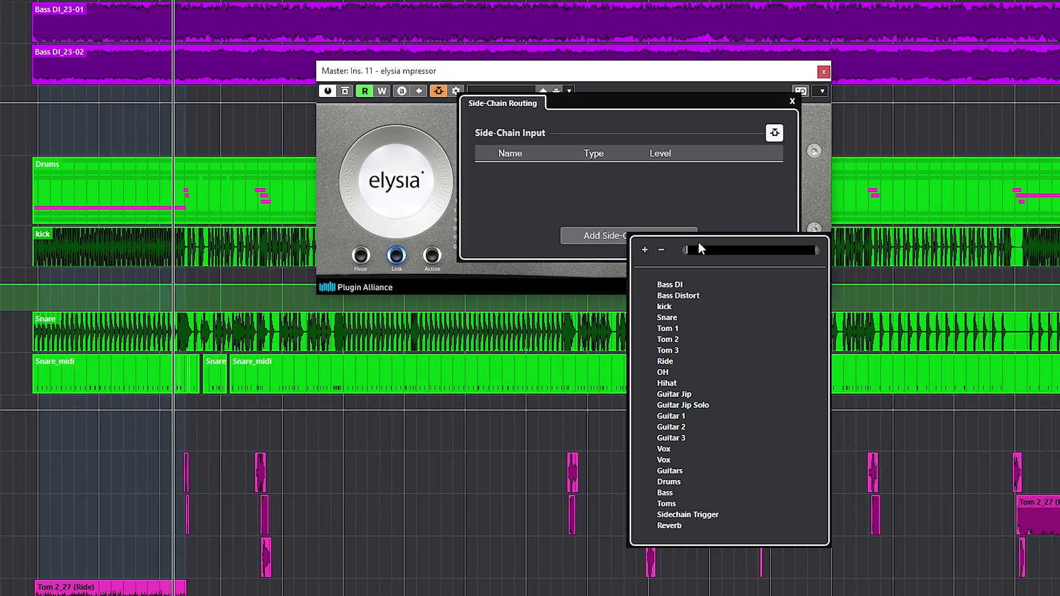
pyautogui.click(697, 394)
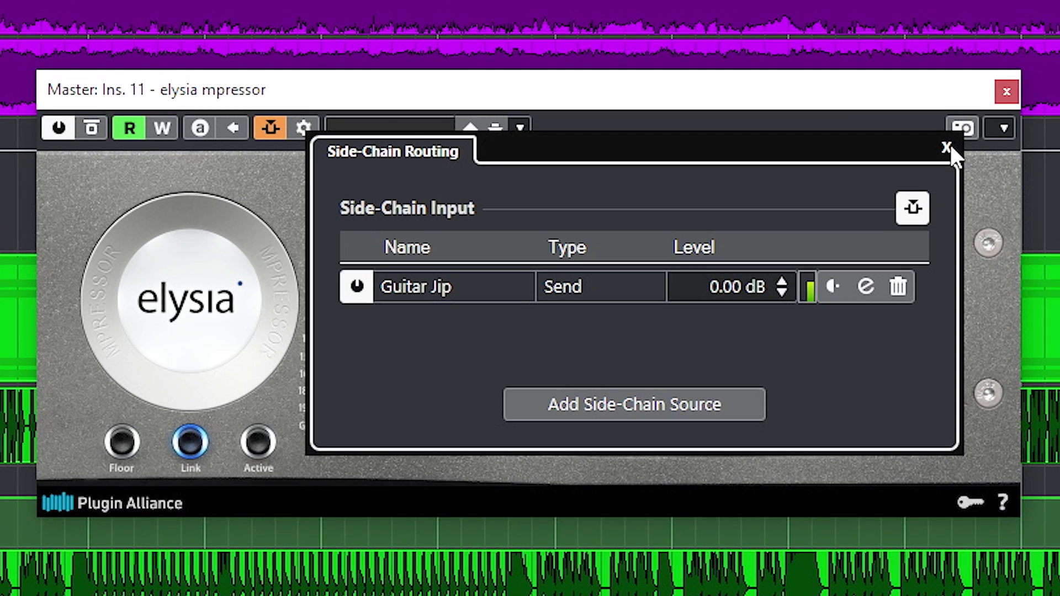